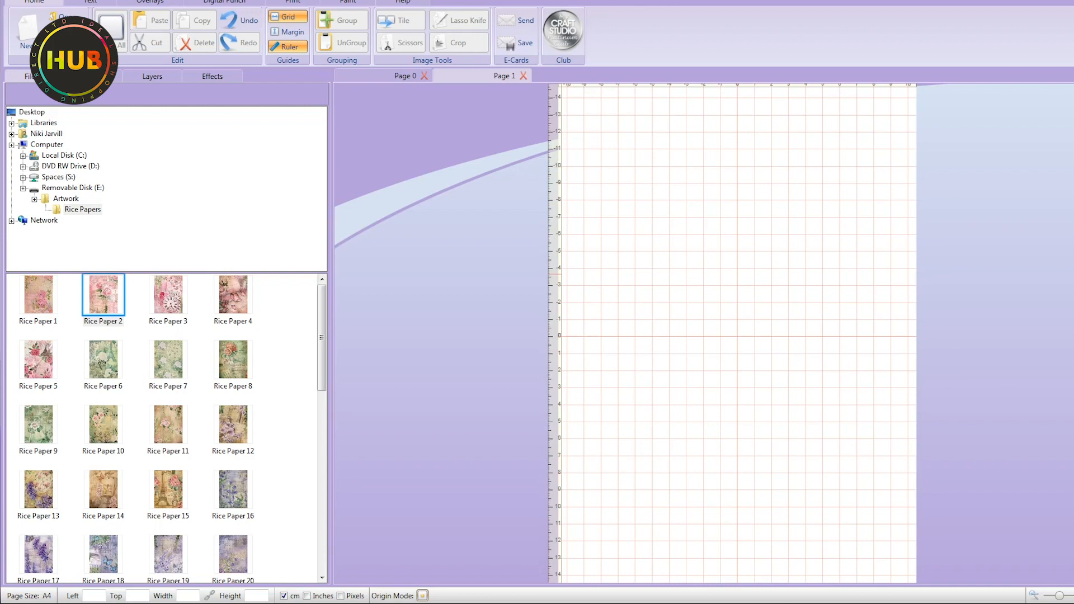
left_click(233, 295)
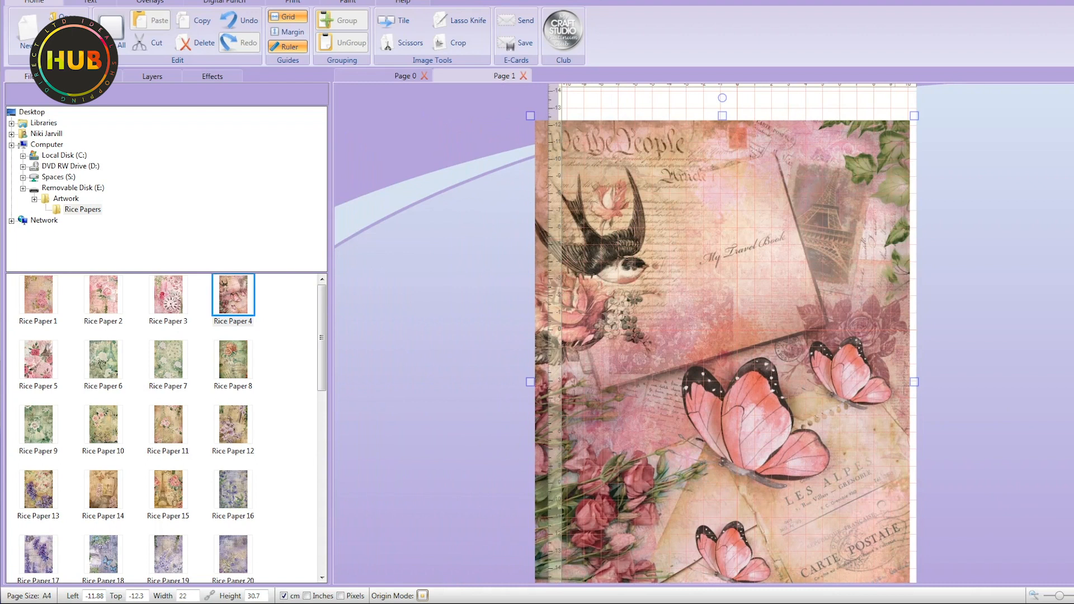
left_click(240, 20)
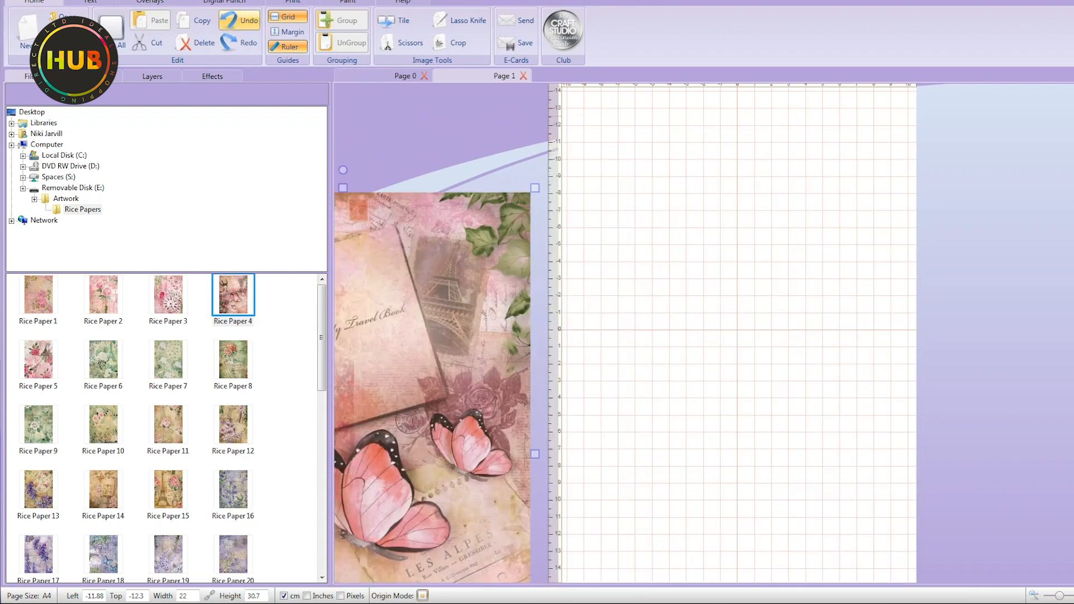
key("ctrl+y")
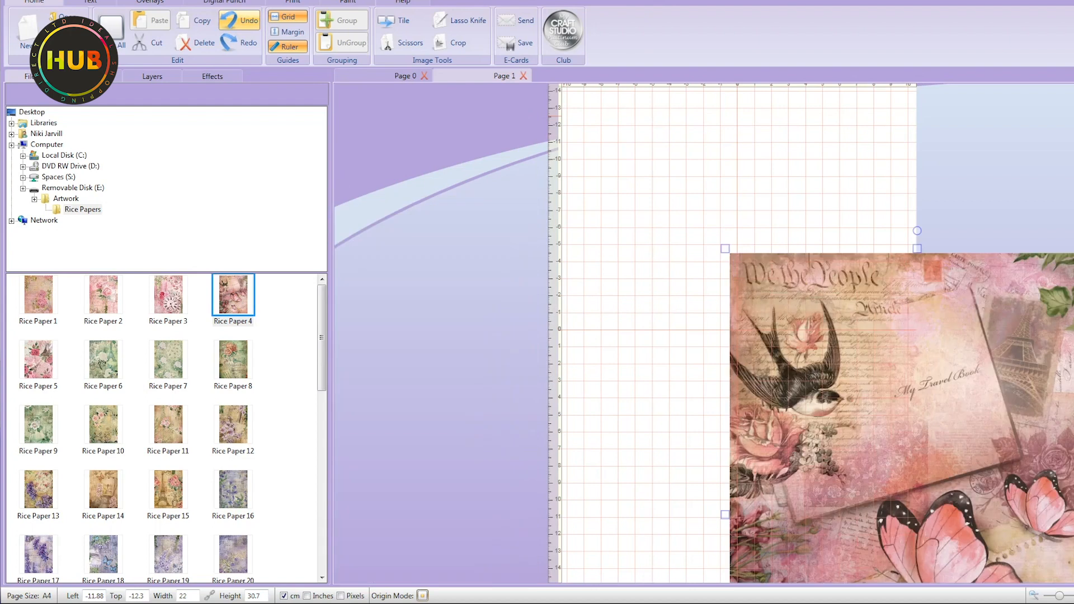
key("Delete")
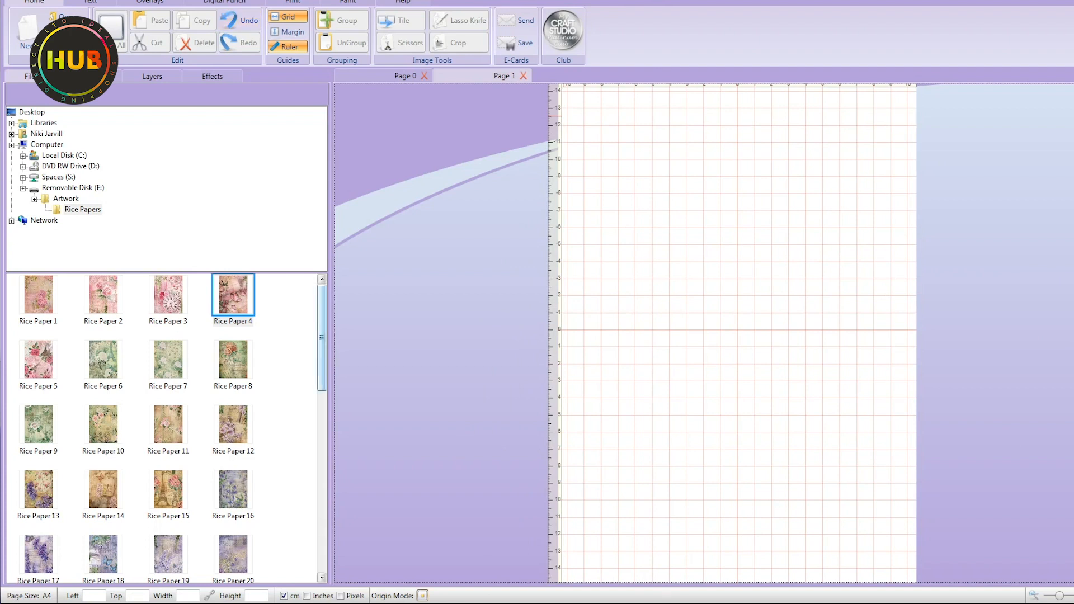
Look through the available designs in the Rice Papers artwork folder.
scroll(167, 427, "down", 2)
scroll(167, 426, "down", 2)
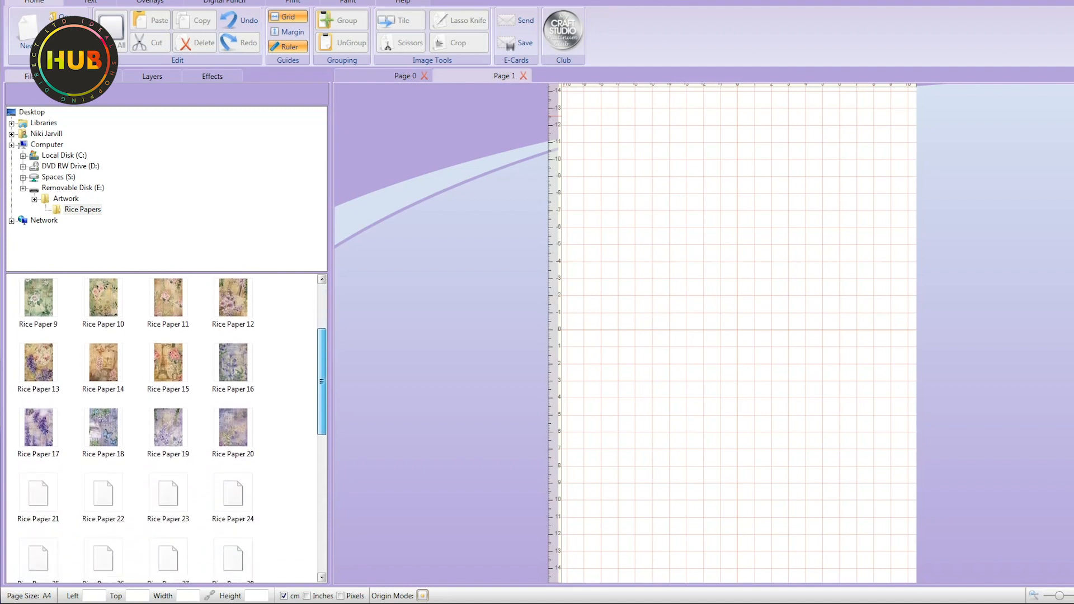
scroll(167, 428, "down", 3)
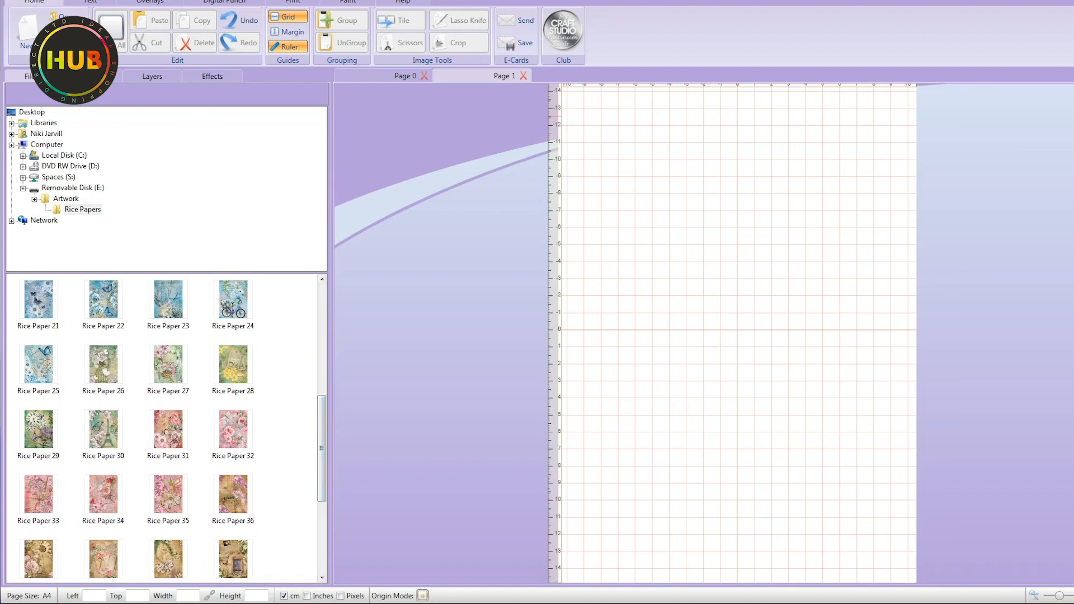
scroll(167, 426, "down", 1)
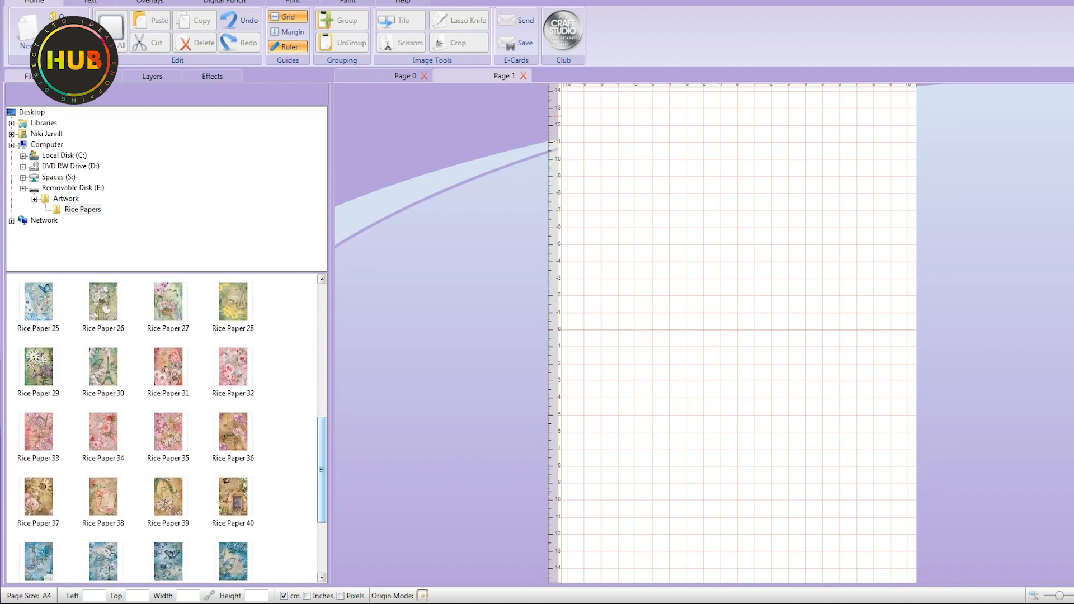
scroll(166, 428, "down", 1)
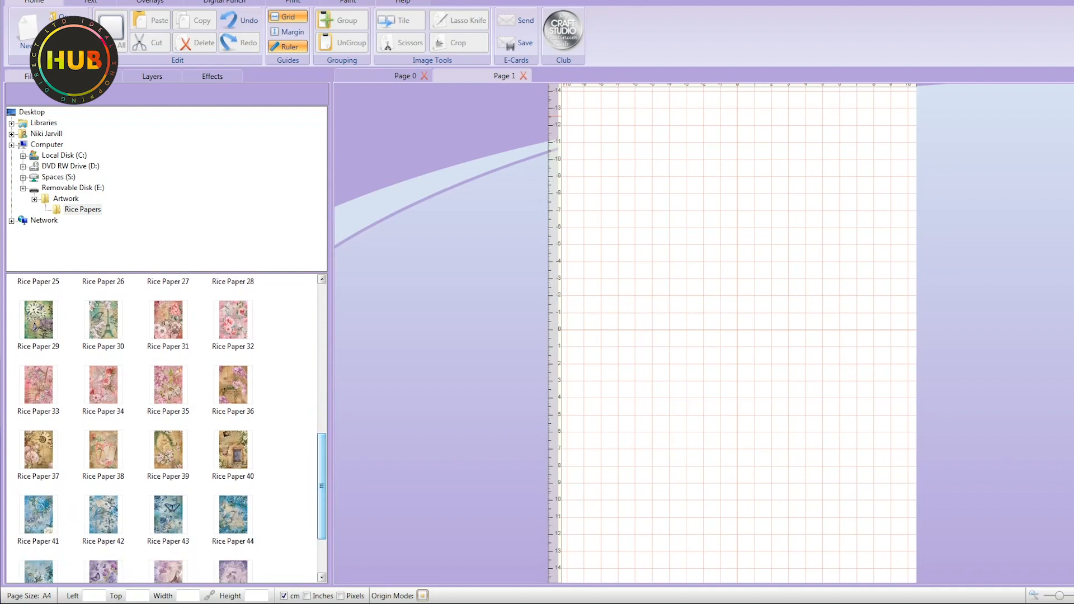
scroll(166, 431, "down", 1)
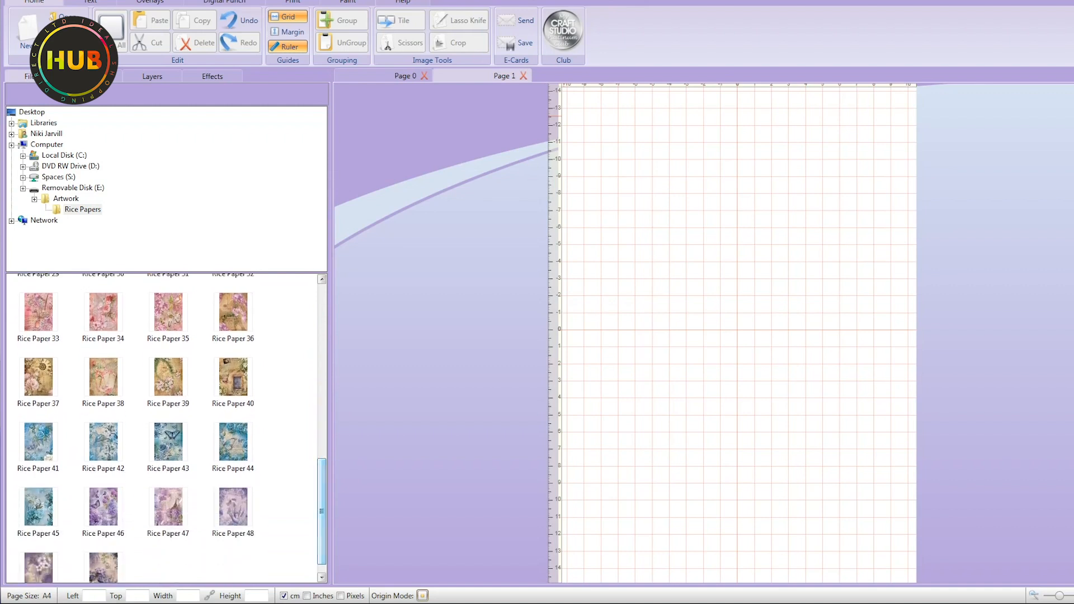
scroll(167, 428, "down", 1)
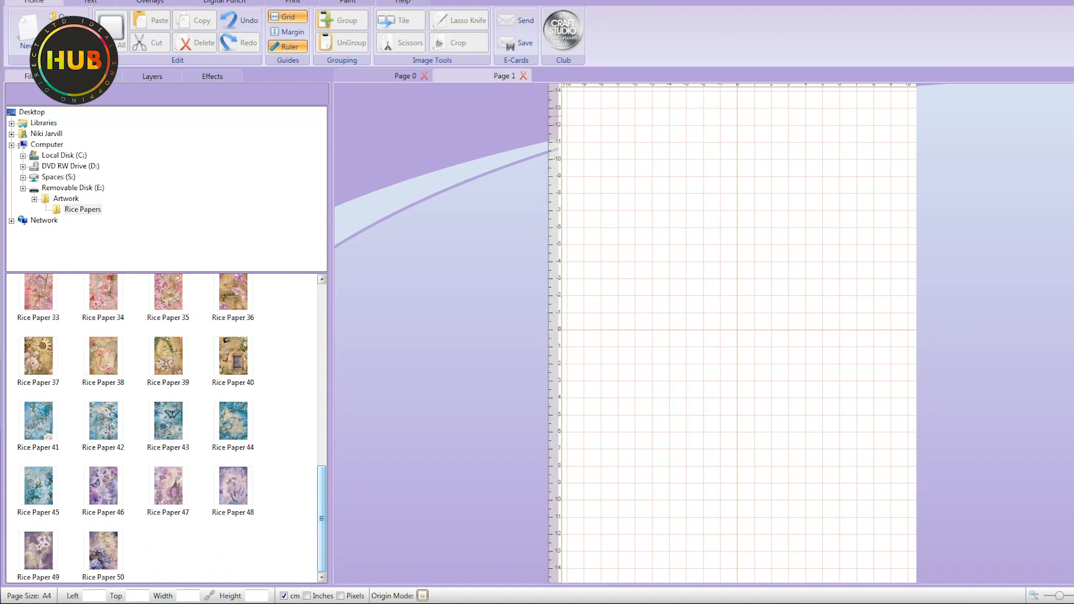
left_click_drag(322, 518, 322, 338)
Add the Rice Paper 1 artwork to Page 1 and move it to about -3.6 cm left and -12.1 cm top.
left_click(38, 295)
scroll(161, 428, "down", 1)
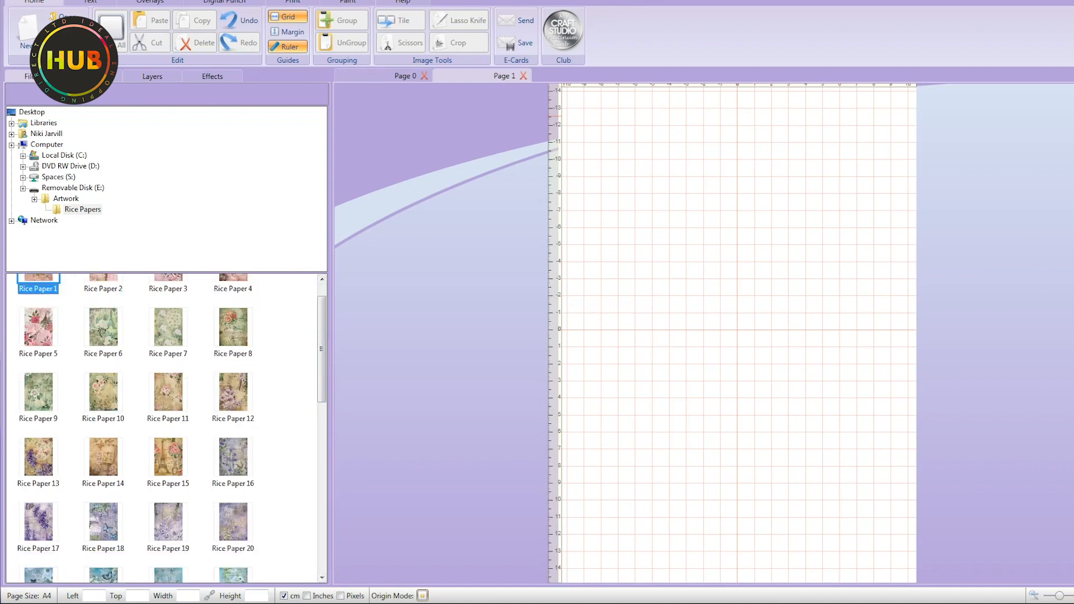
left_click_drag(38, 286, 681, 287)
left_click_drag(825, 415, 718, 267)
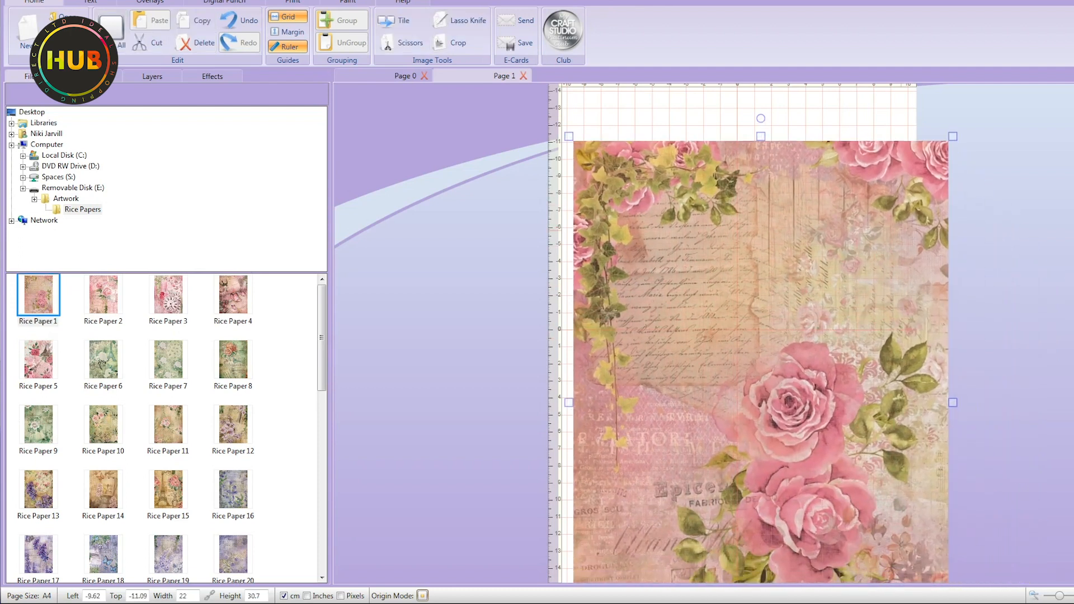
mouse_move(1060, 596)
left_mouse_down()
mouse_move(1073, 596)
mouse_move(1055, 596)
left_mouse_up()
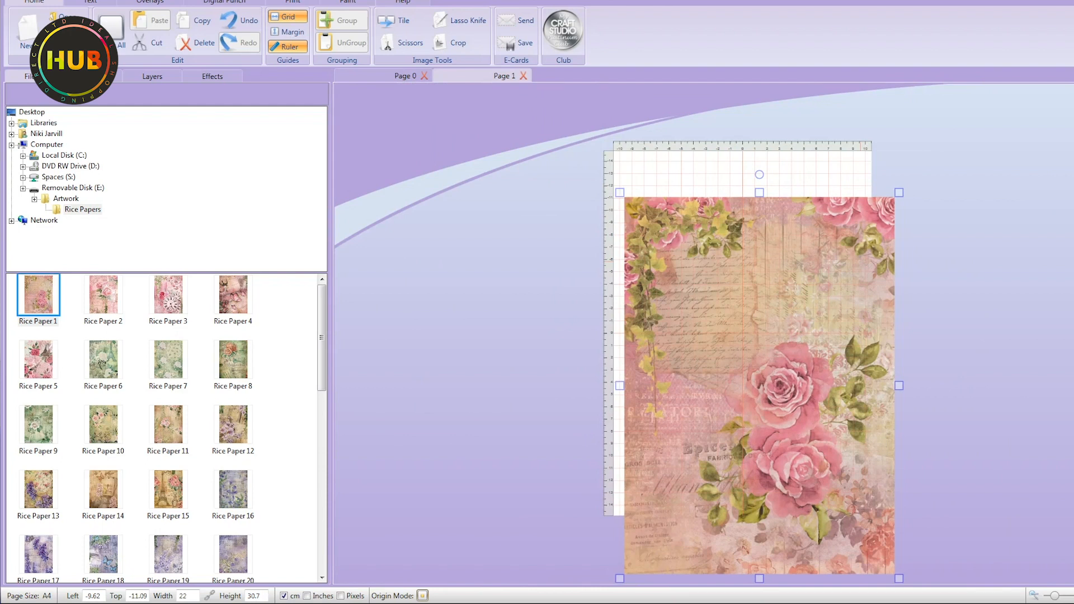
left_click_drag(760, 385, 834, 373)
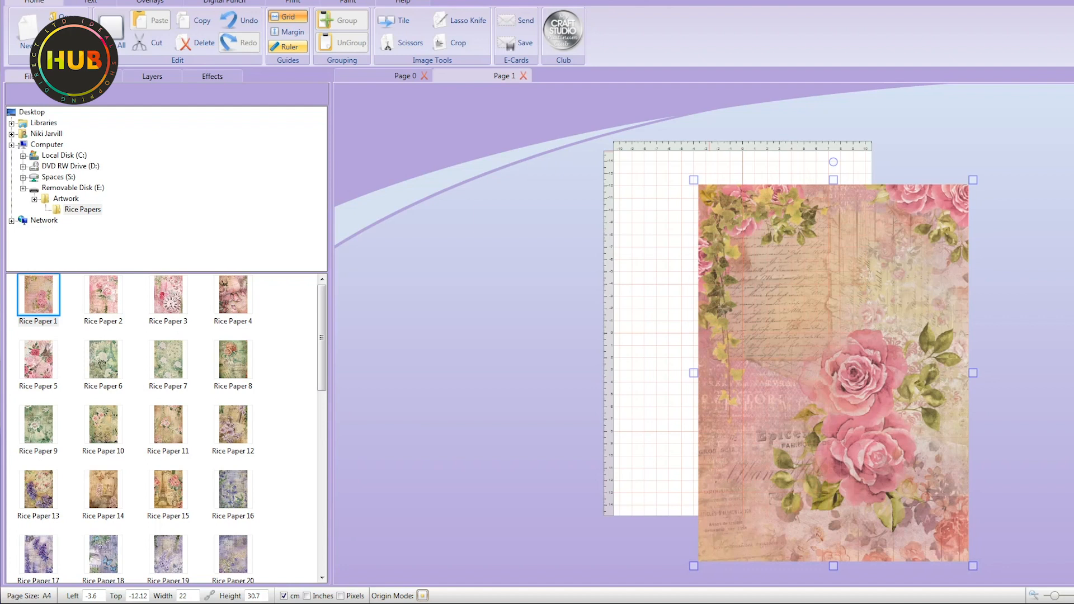
Resize the rose artwork to about 20.97 by 29.27 cm and align it with the A4 page's top and side edges.
left_click(287, 47)
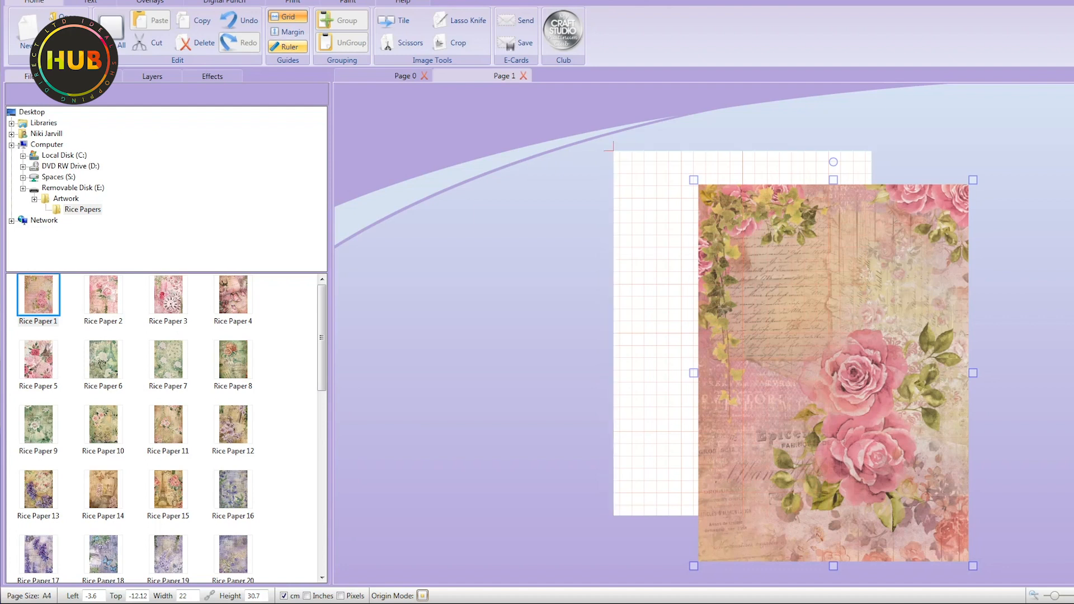
left_click(287, 46)
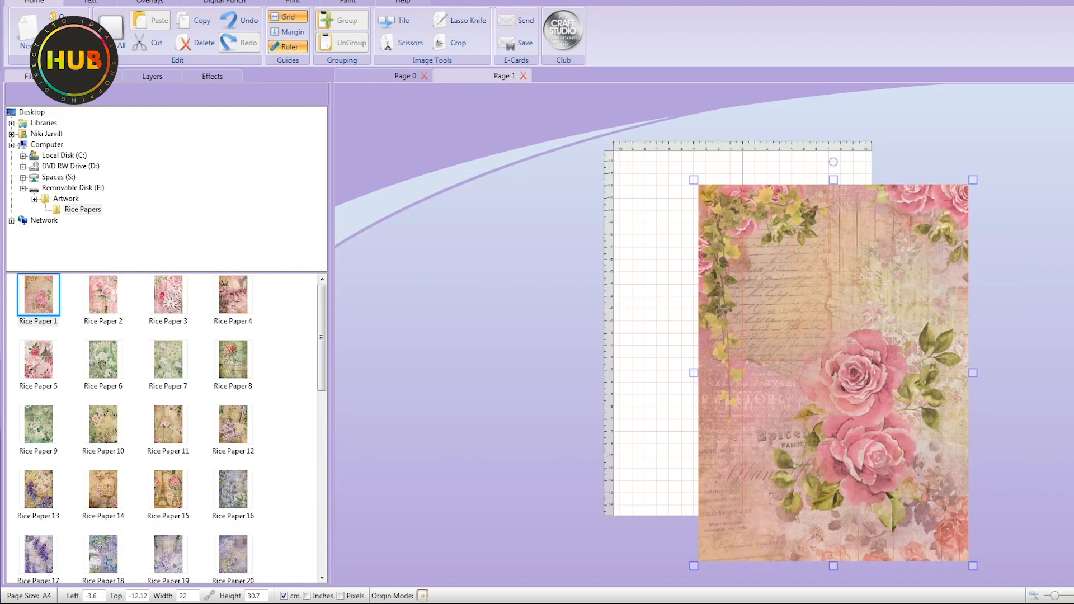
left_click_drag(834, 374, 793, 349)
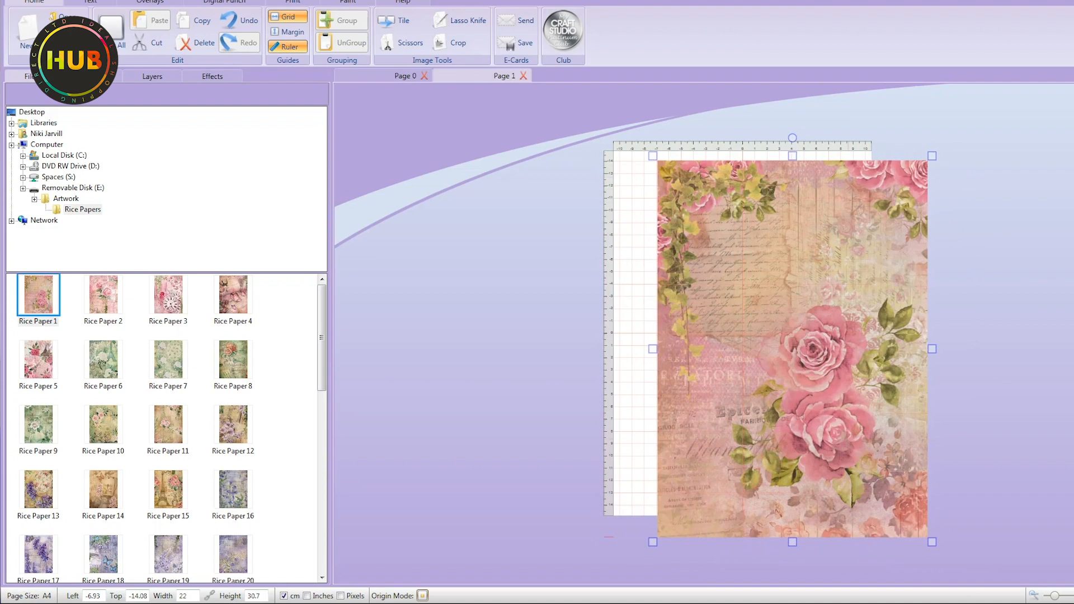
left_click_drag(652, 155, 747, 288)
left_click_drag(840, 415, 702, 272)
left_click_drag(794, 399, 876, 514)
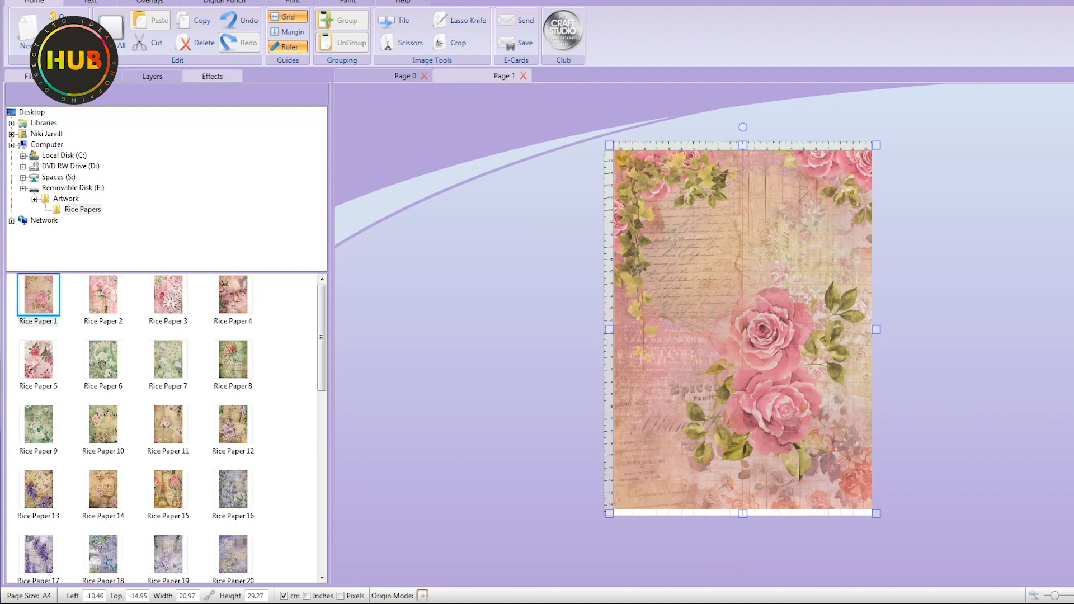
Set the rose artwork's Faded Edges to 5 and its Softer Edges to 13 for Rectangle and 38 for Circle.
left_click(212, 76)
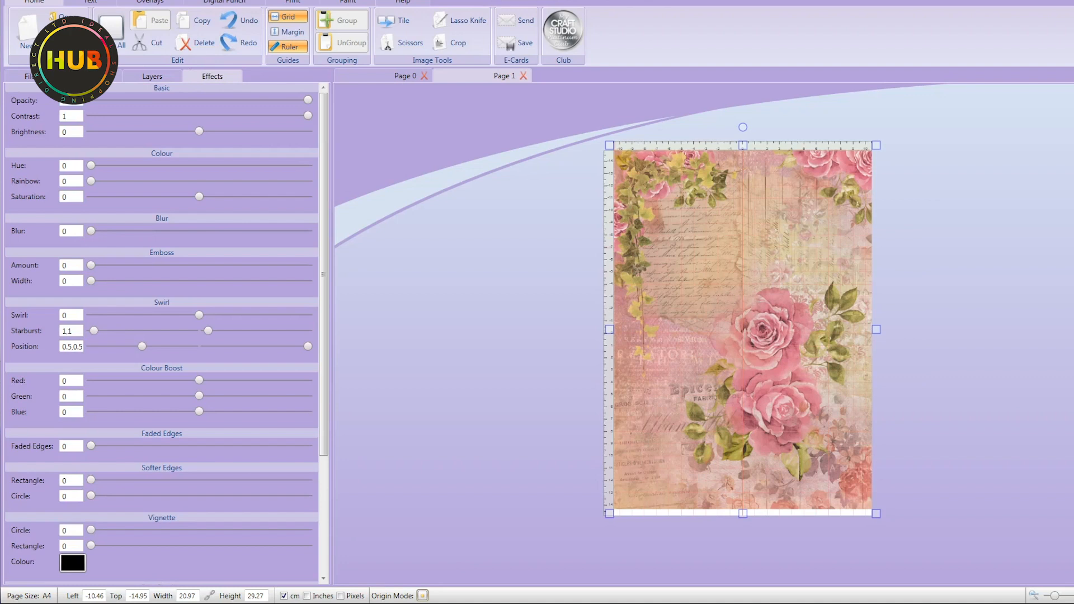
scroll(161, 335, "down", 5)
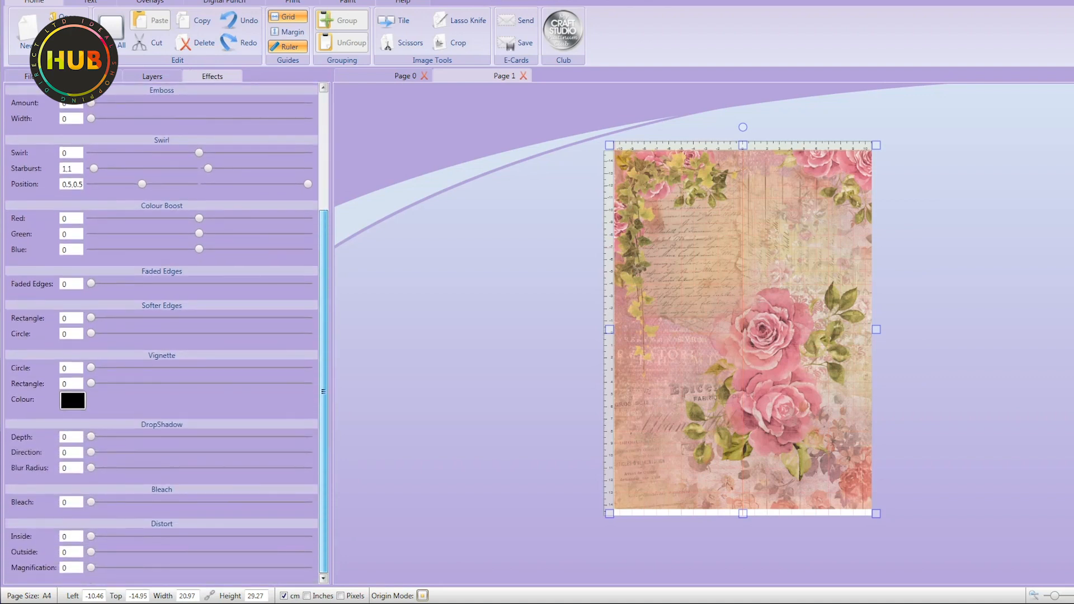
scroll(162, 334, "up", 5)
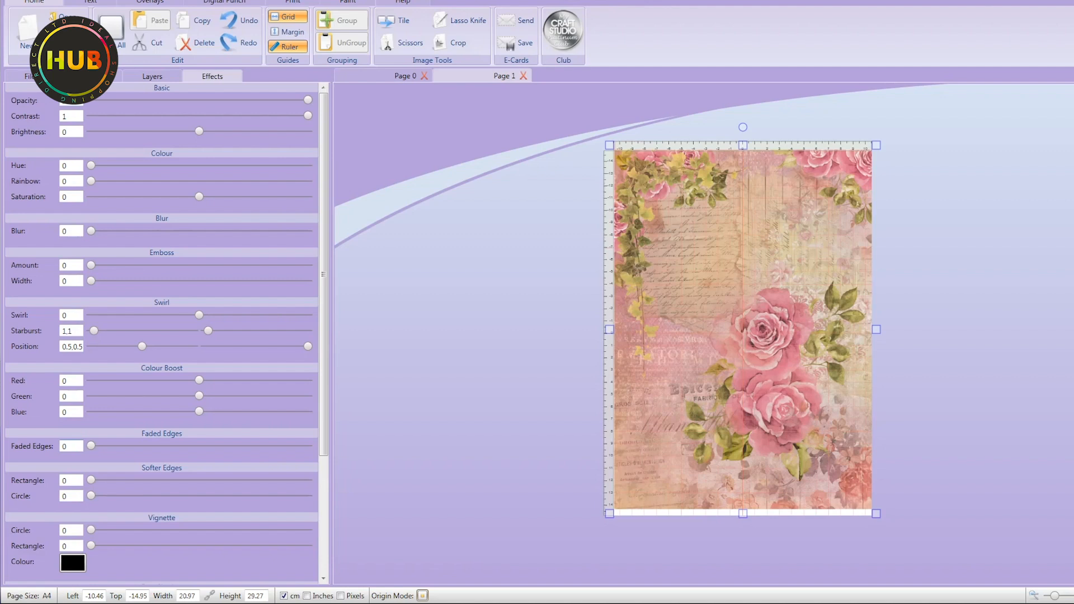
left_click_drag(91, 446, 308, 446)
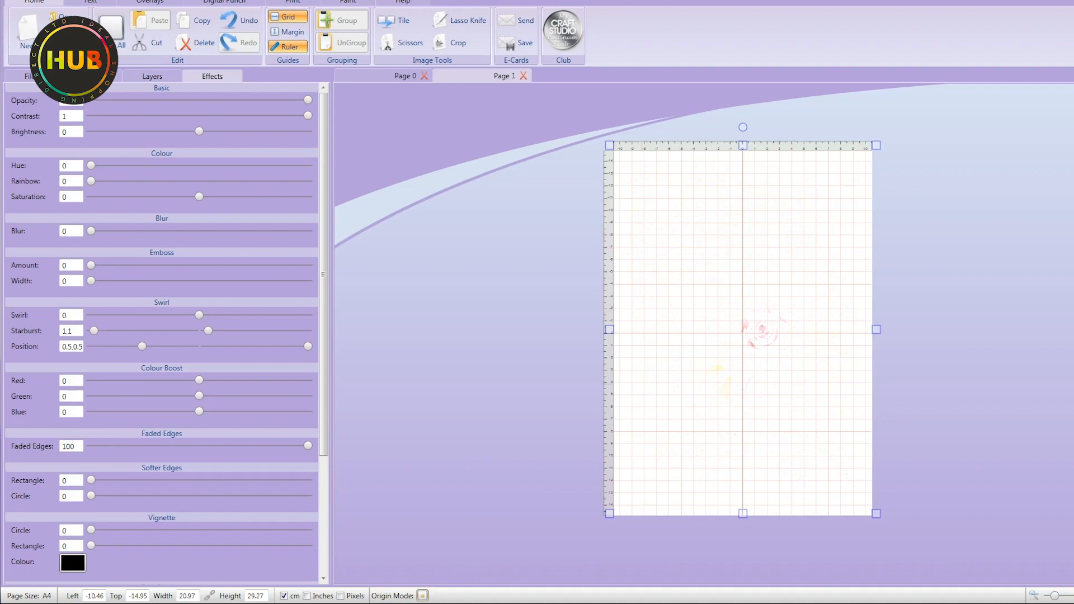
left_click_drag(308, 446, 199, 446)
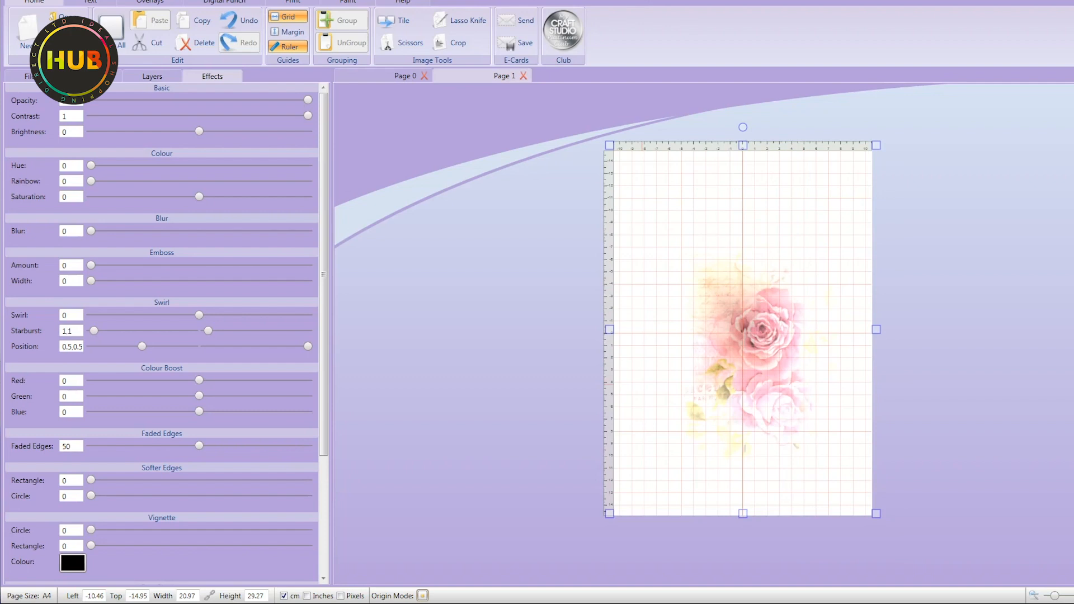
left_click_drag(199, 446, 103, 446)
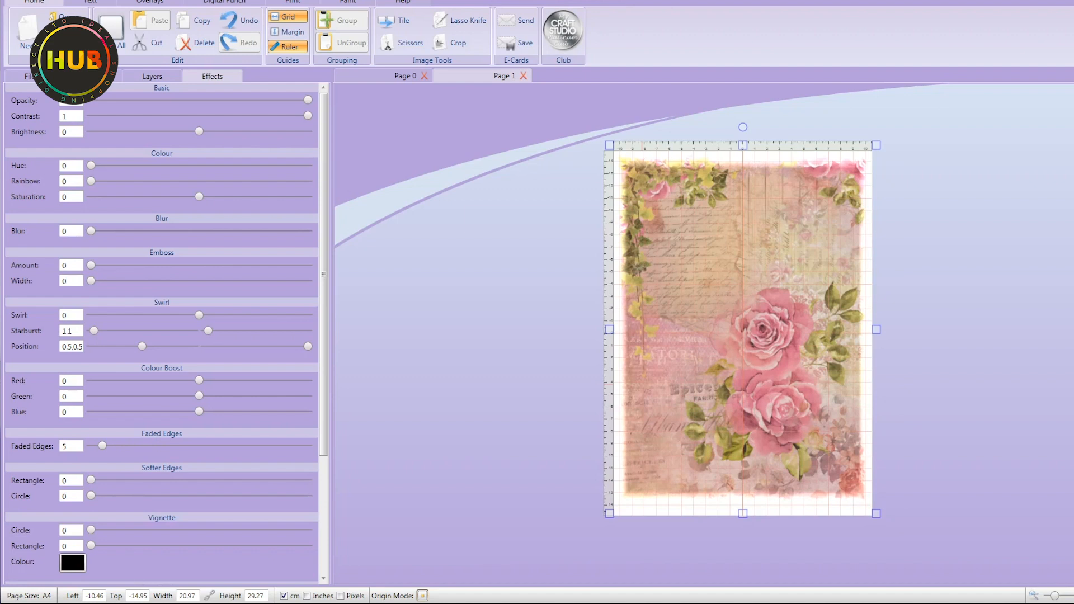
left_click_drag(91, 481, 119, 480)
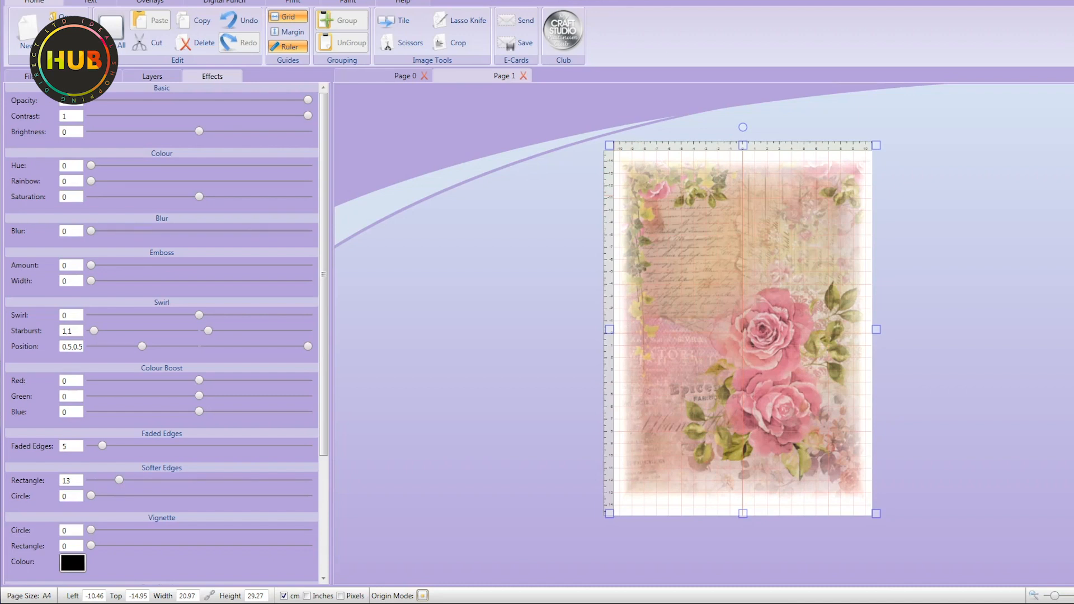
left_click_drag(91, 496, 173, 496)
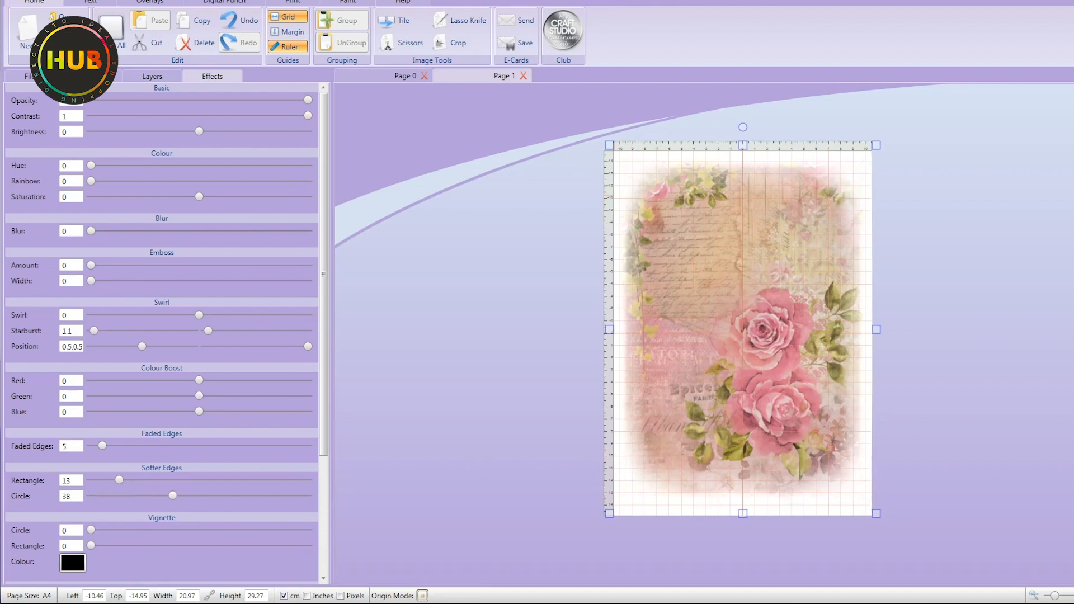